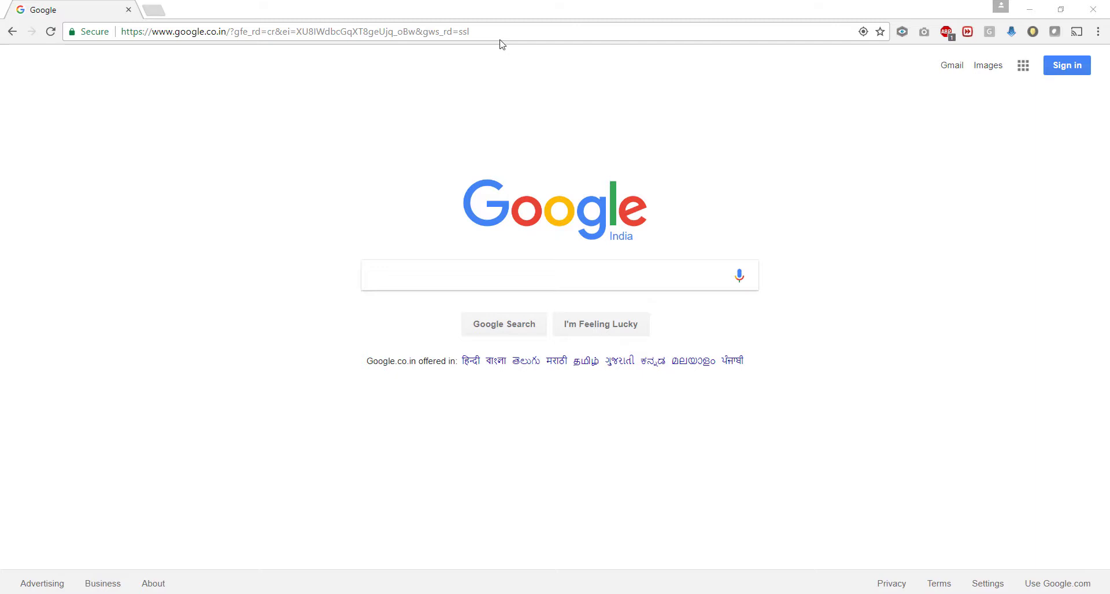
# Step: Go to m.me/sidtest05 and sign in to Facebook with the account email and password
pyautogui.click(498, 33)
pyautogui.write('m.me/sid')
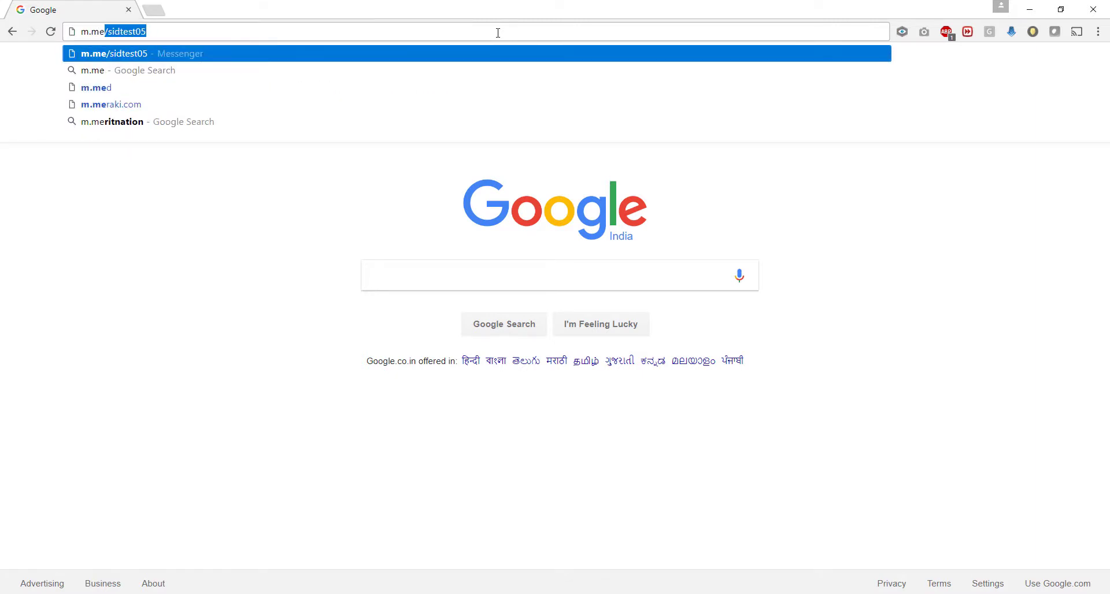
pyautogui.write('test05%2F%3Fmessaging_source%3Dsource%253Apages%253Amessage_shortlin')
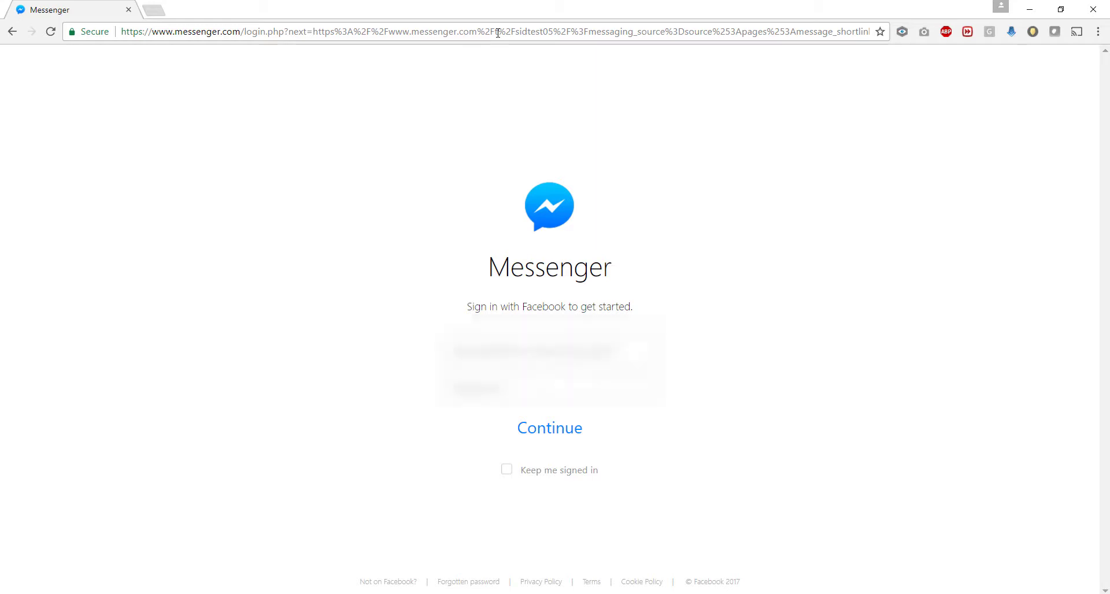
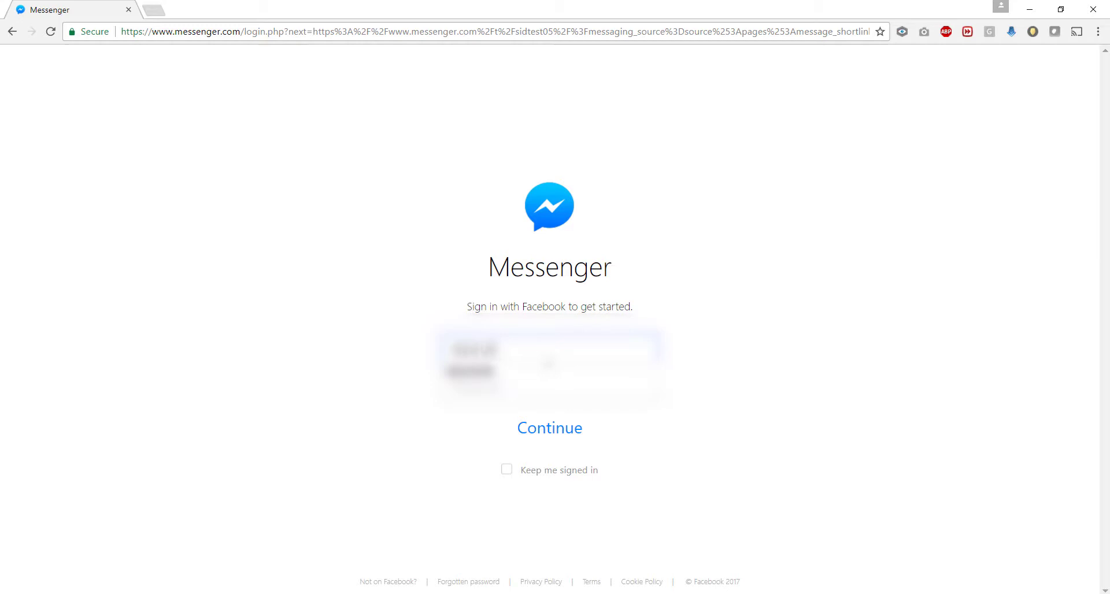
pyautogui.click(550, 386)
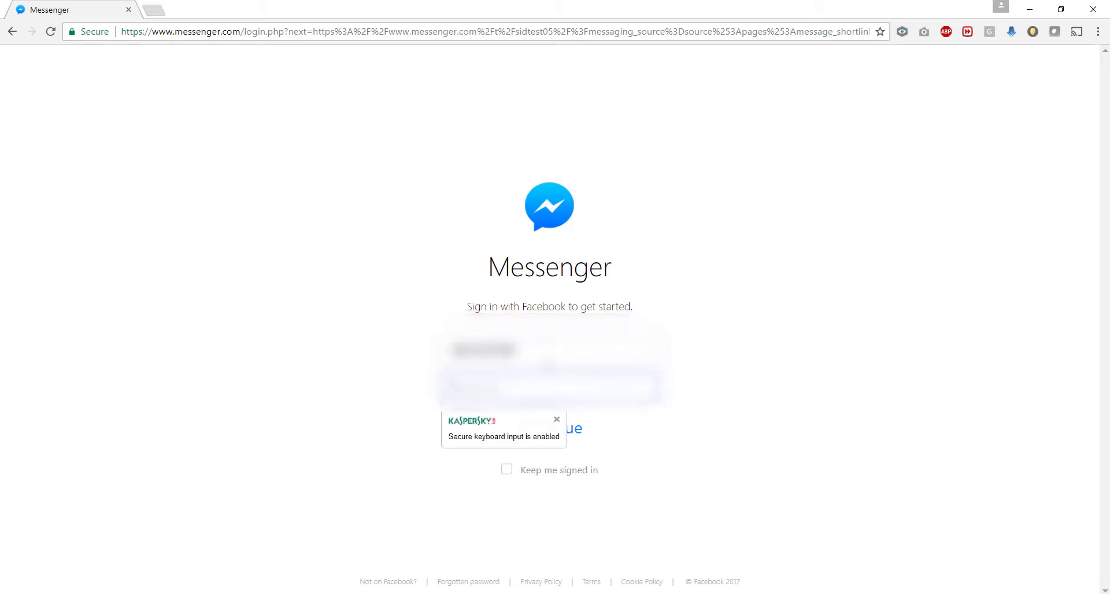
pyautogui.write('•••')
pyautogui.press('Return')
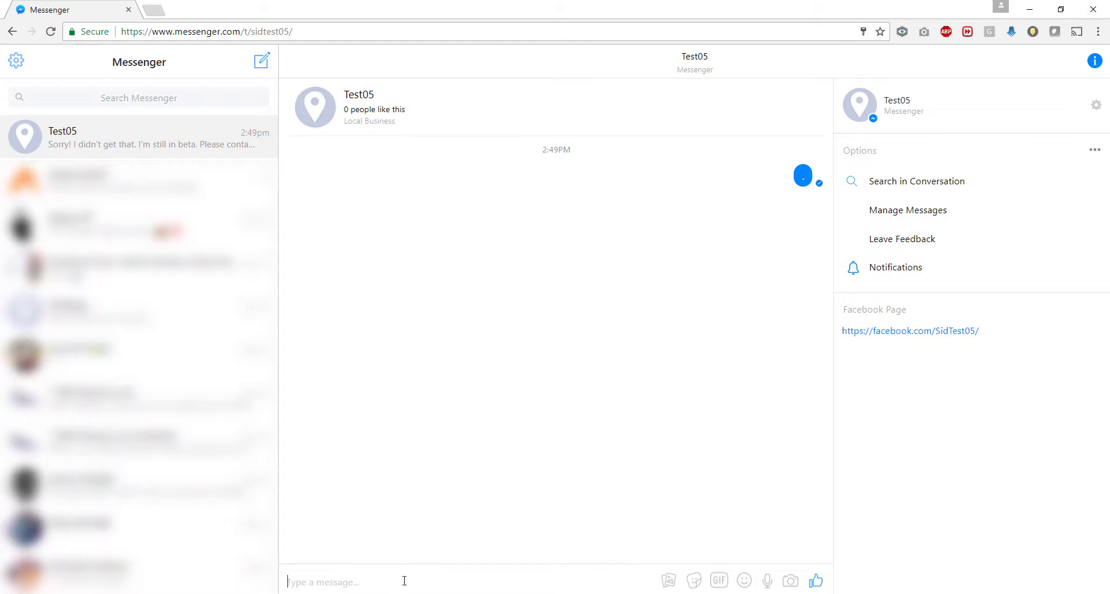
# Step: Send 'Hi' to the Test05 bot
pyautogui.write('Hi')
pyautogui.press('Return')
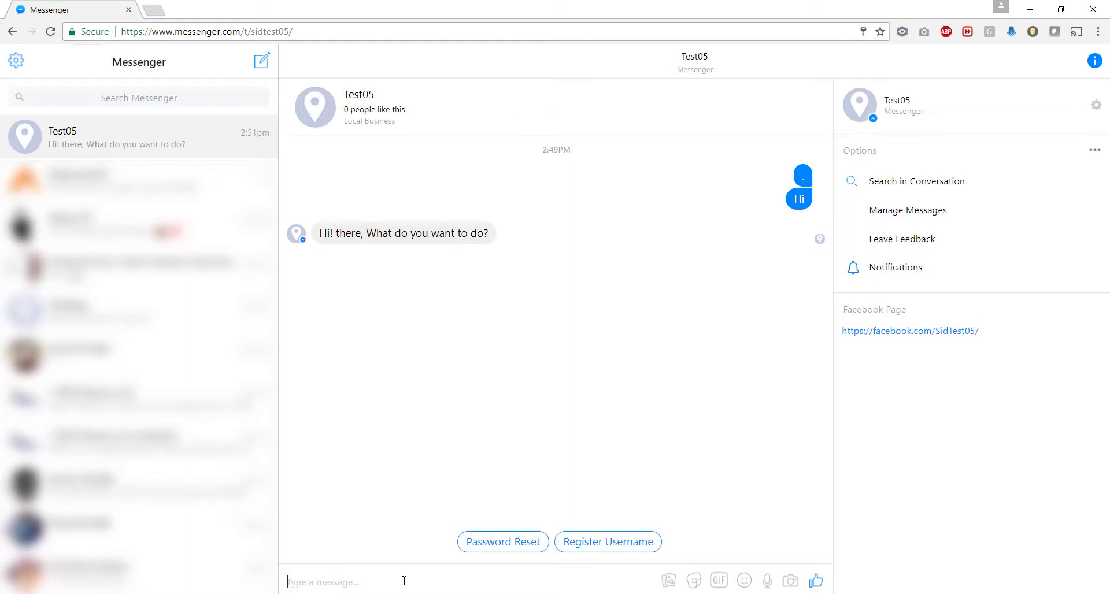
# Step: Send 'register', 'register me' and 'register my account', then start the 'UN' user-name reply
pyautogui.write('register')
pyautogui.press('Return')
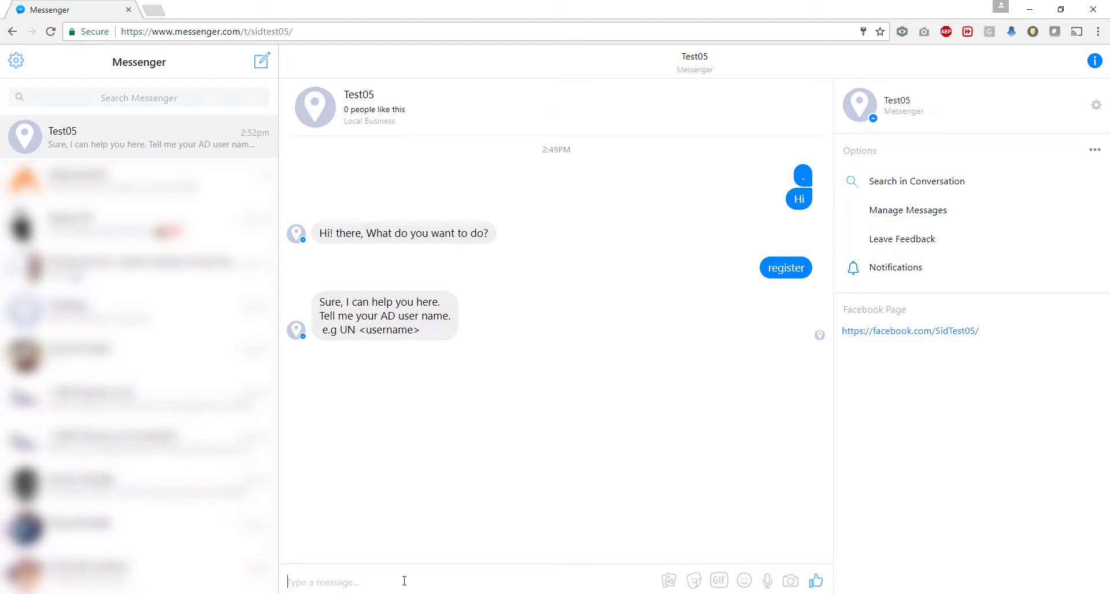
pyautogui.write('register me')
pyautogui.press('Return')
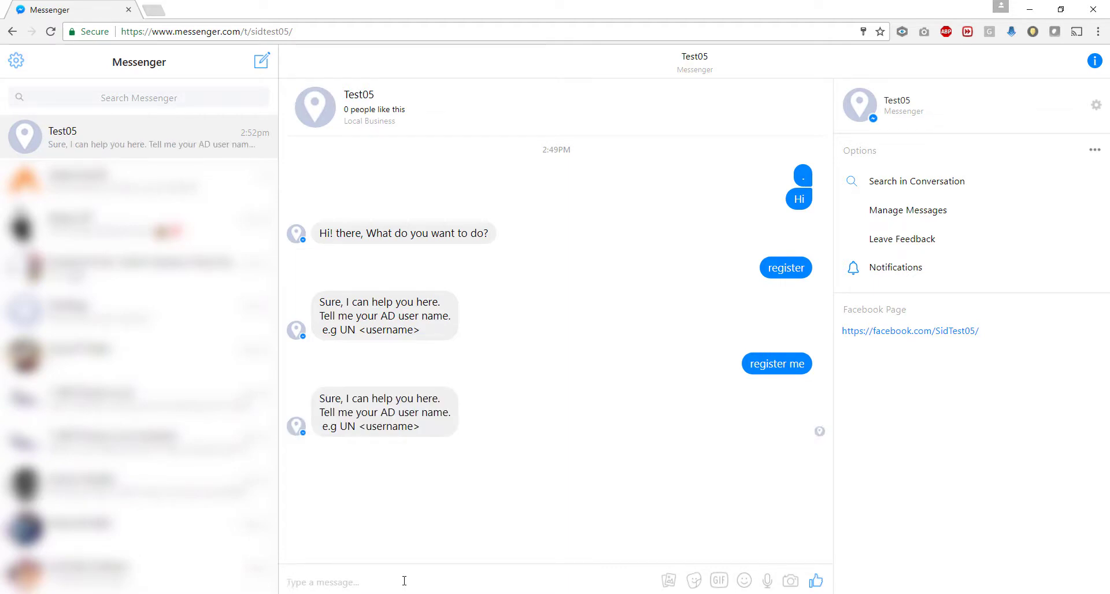
pyautogui.write('register my account')
pyautogui.press('Return')
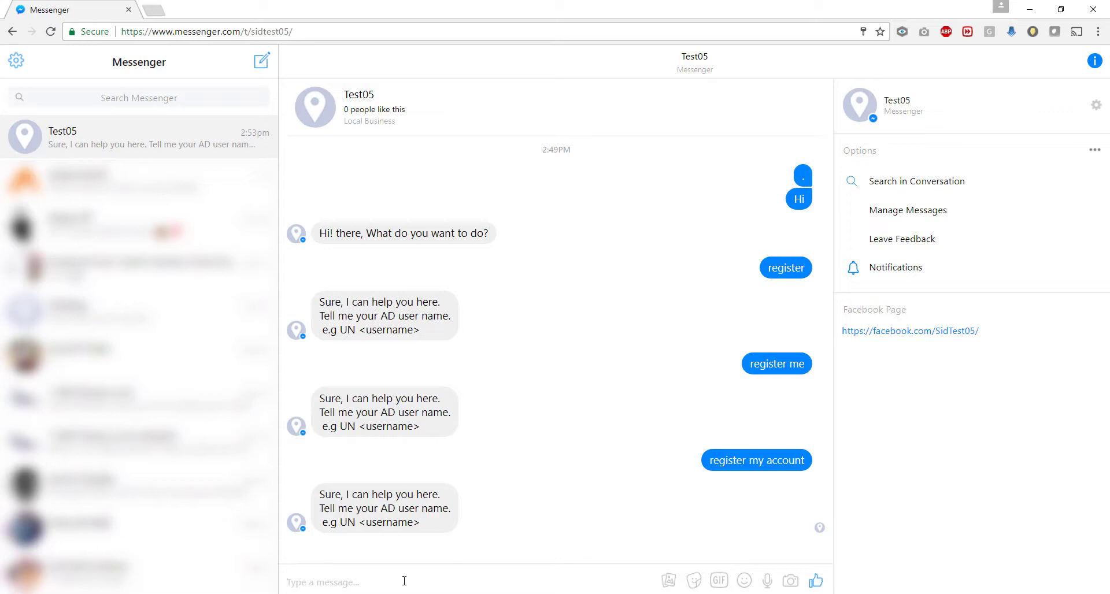
pyautogui.write('UN testuser7')
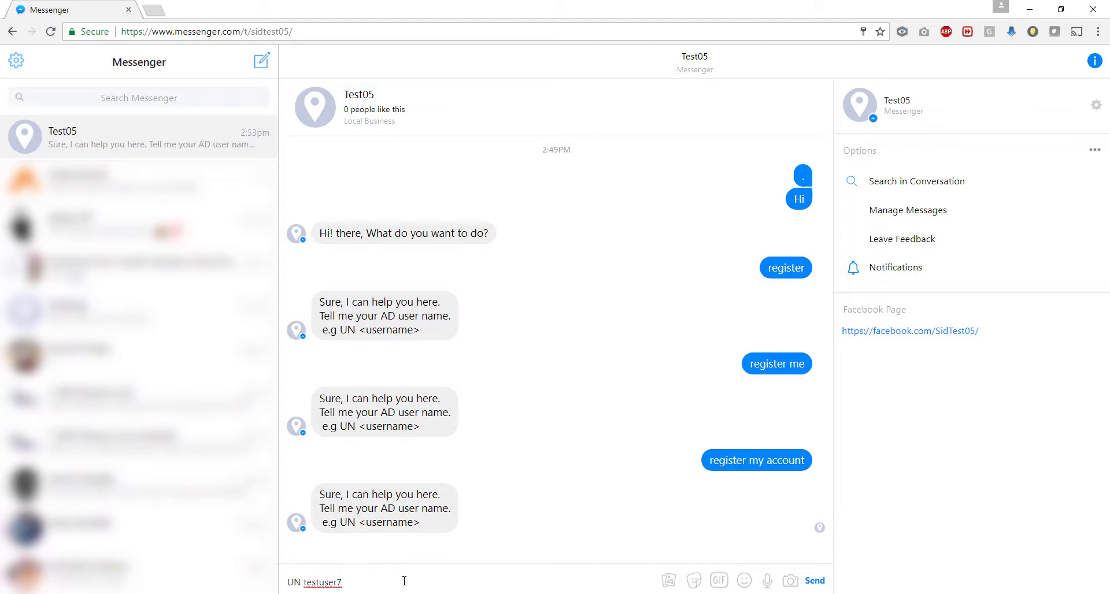
# Step: Send the AD user name, then 'PW' followed by the account password
pyautogui.press('Return')
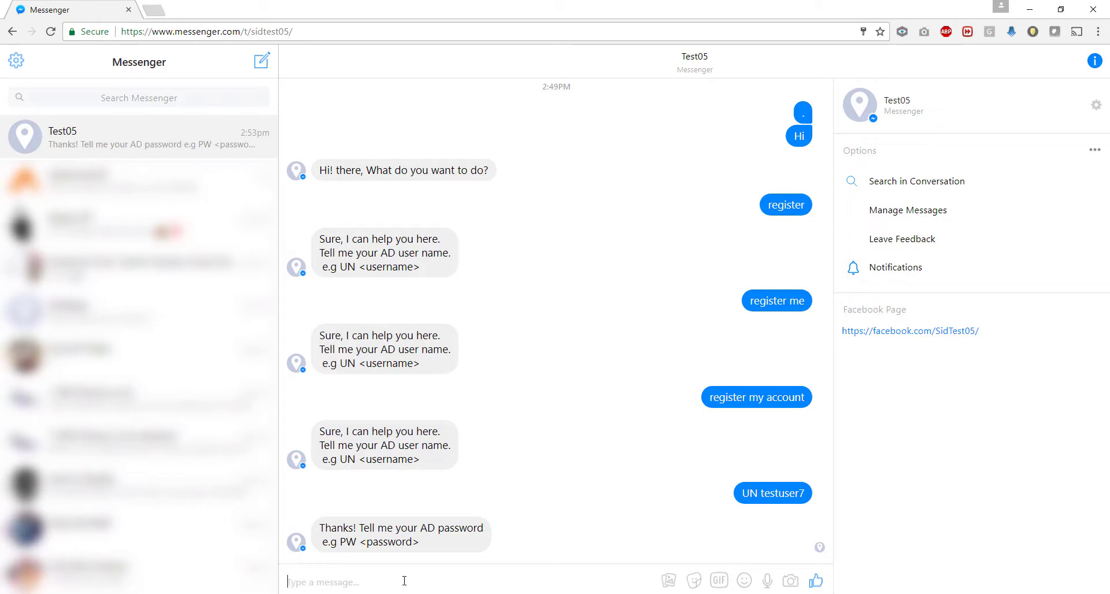
pyautogui.press('Return')
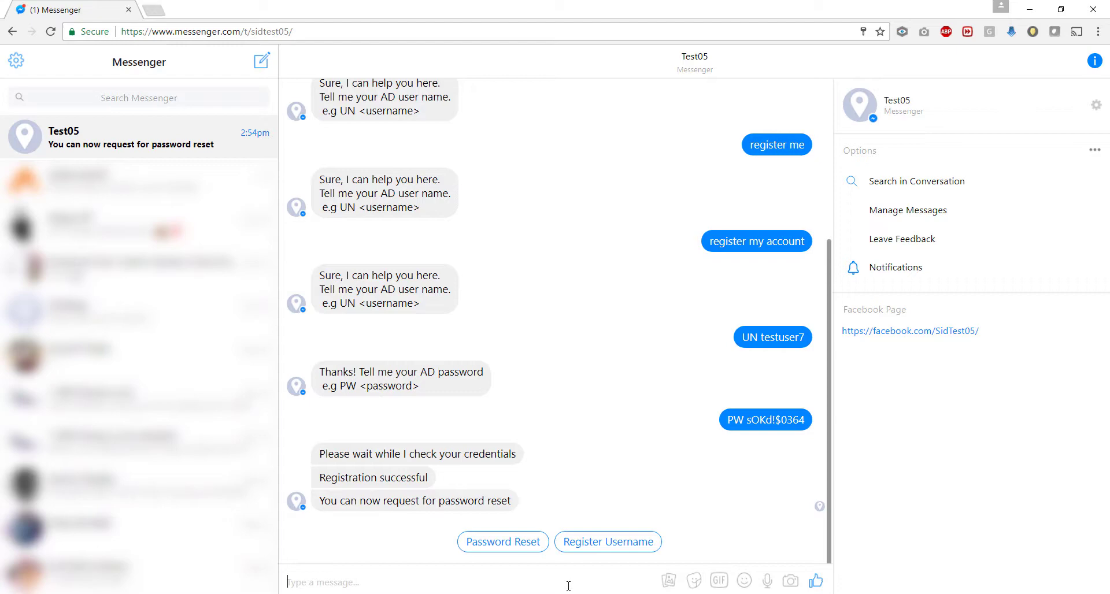
# Step: Request resets via the Password Reset quick reply, then with 'reset' and 'reset my password'
pyautogui.click(524, 542)
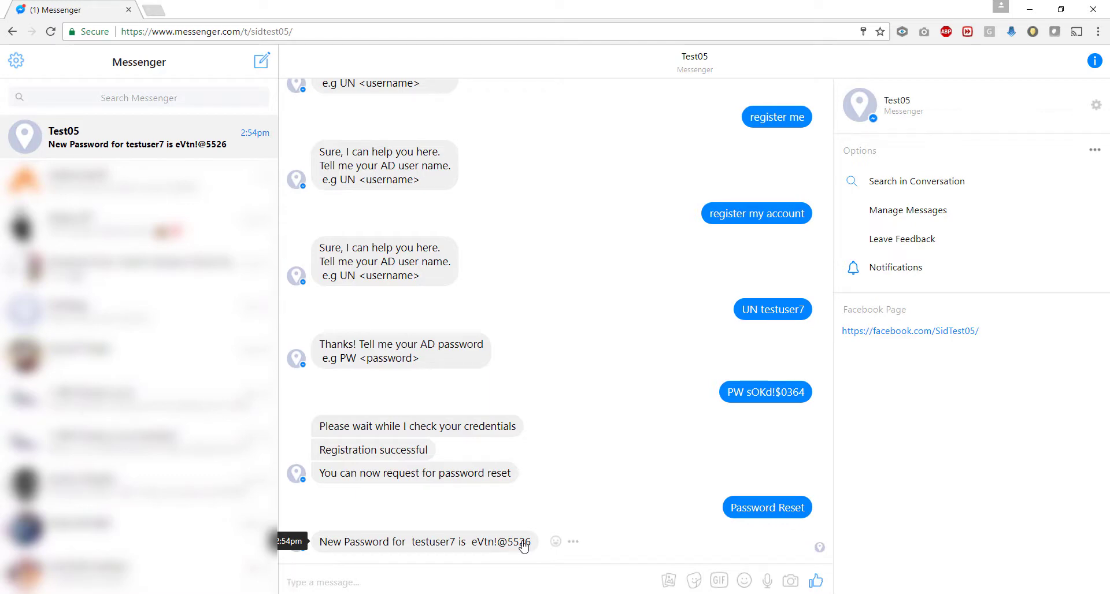
pyautogui.write('reset')
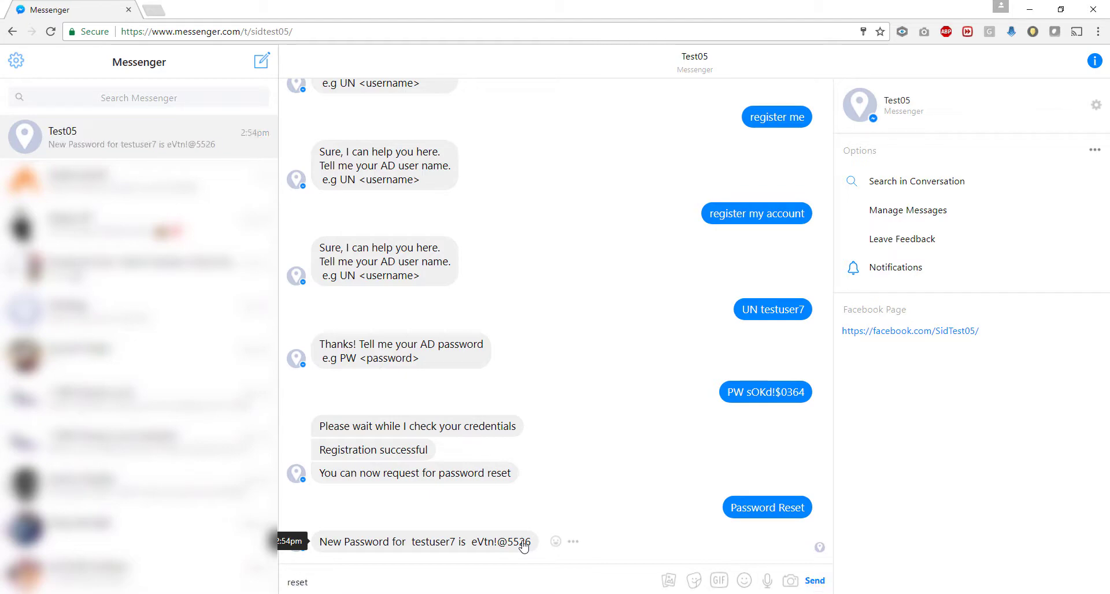
pyautogui.press('Return')
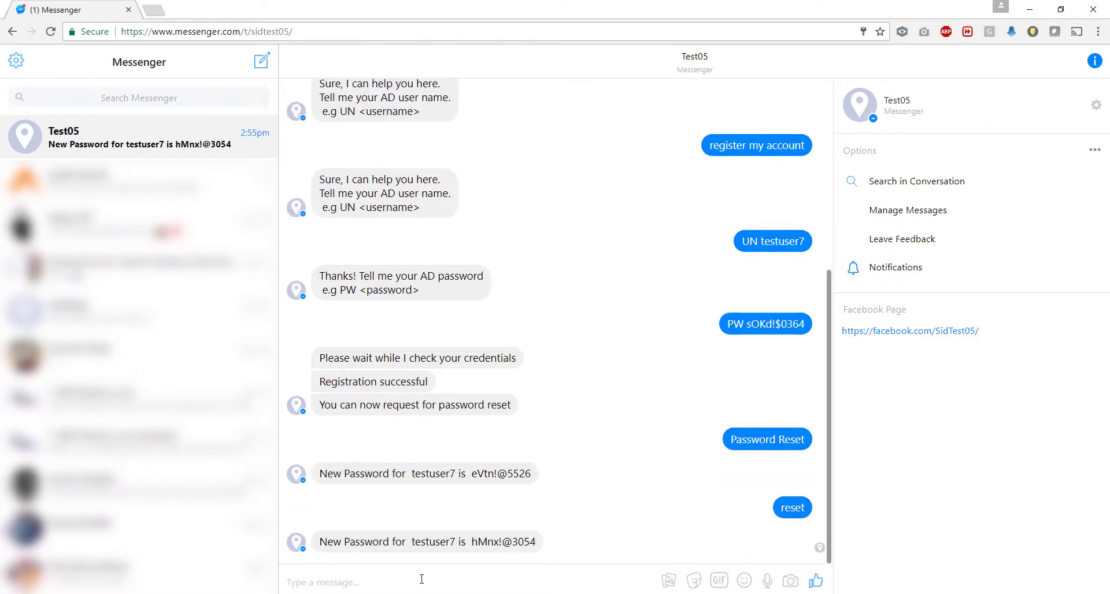
pyautogui.write('reset ')
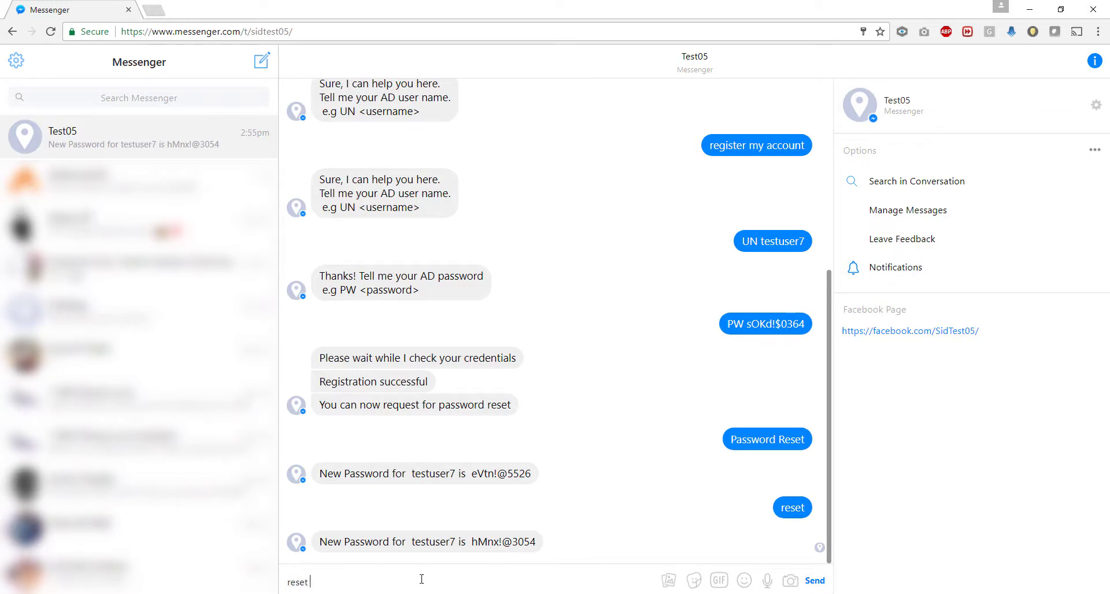
pyautogui.write('my password')
pyautogui.press('Return')
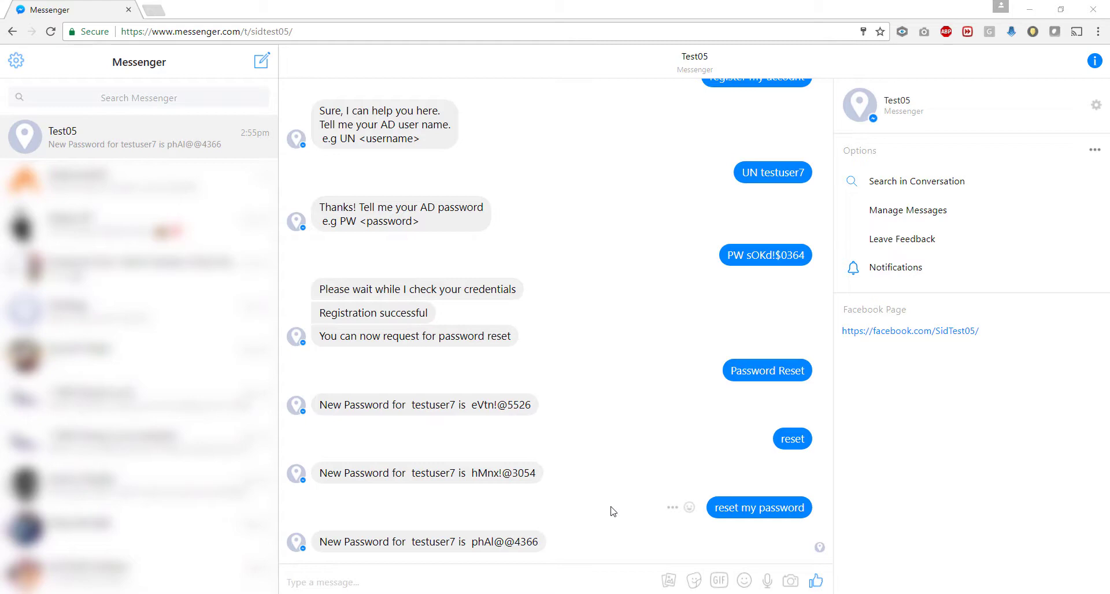
# Step: Launch Remote Desktop Connection with mstsc and connect to 115.248.229.22
pyautogui.press('super')
pyautogui.write('mstsc')
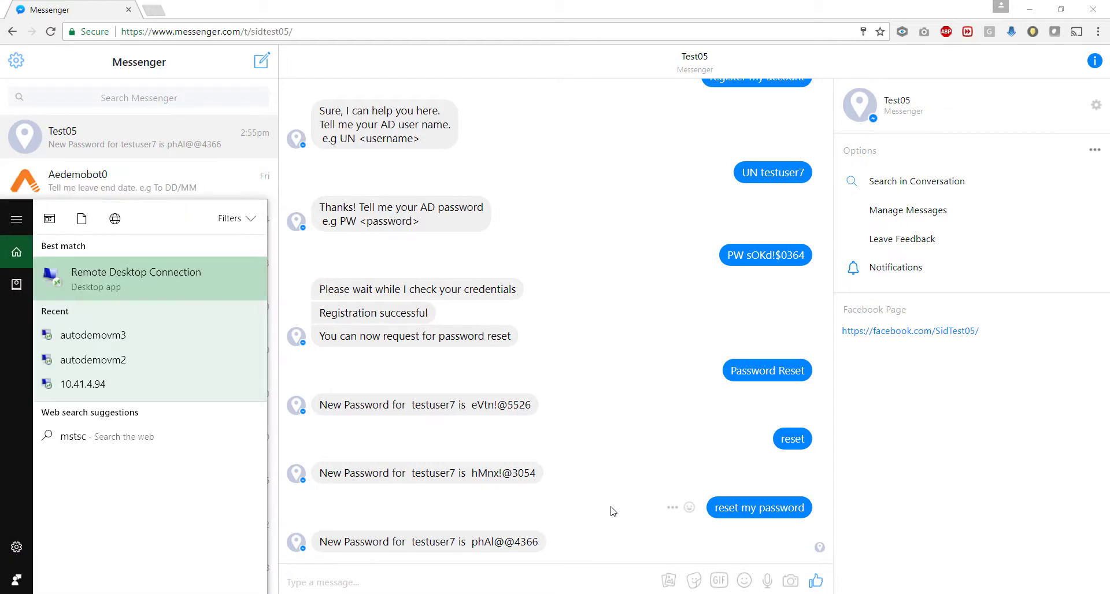
pyautogui.press('Return')
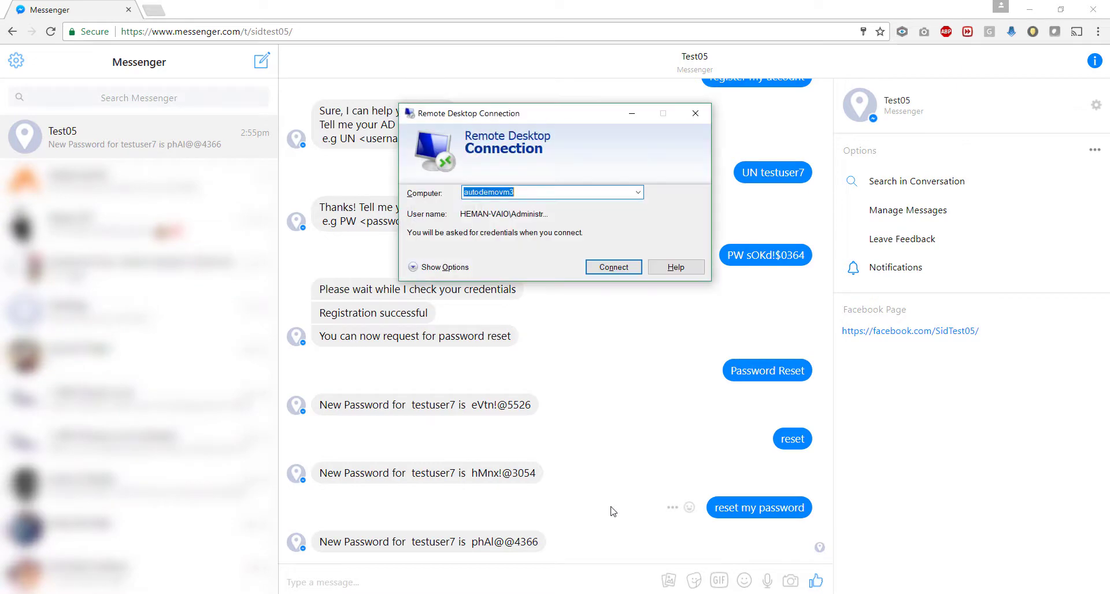
pyautogui.press('BackSpace')
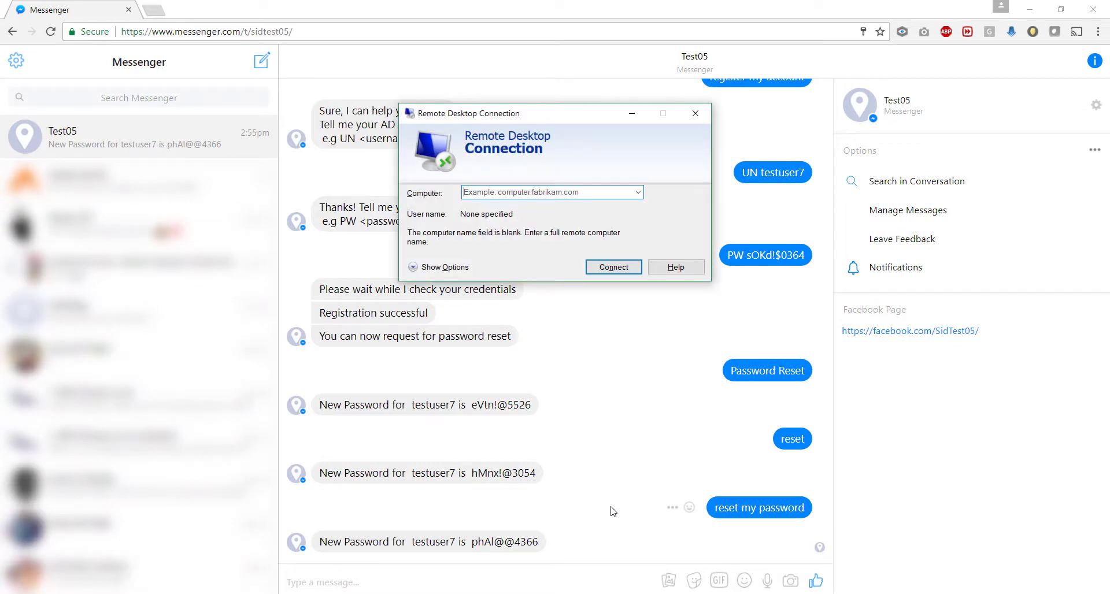
pyautogui.write('115')
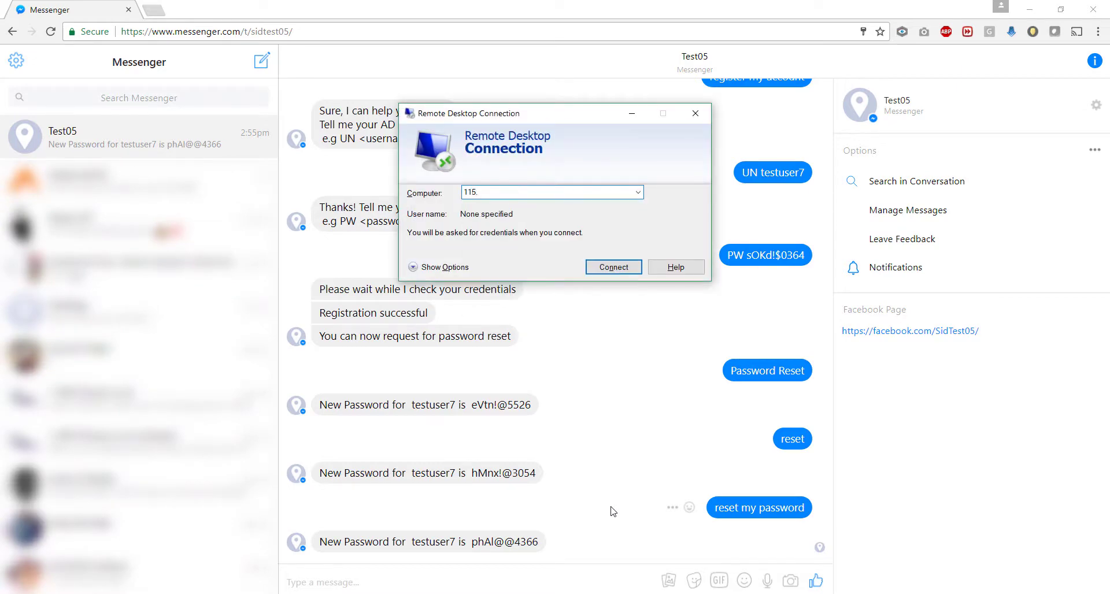
pyautogui.write('.248.229.22')
pyautogui.press('Return')
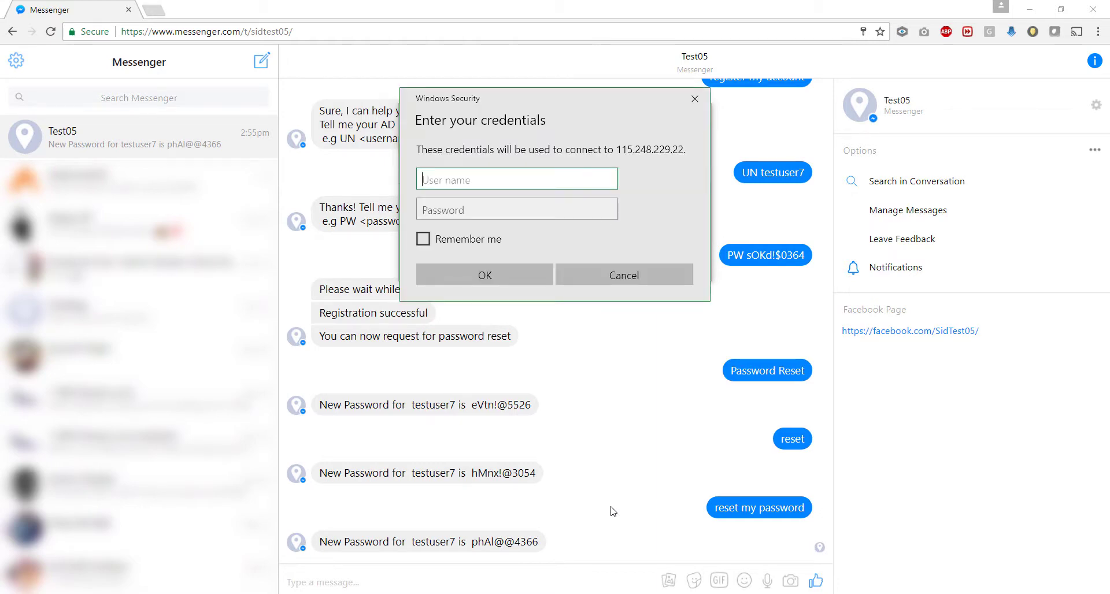
# Step: Log in with the Automationedge test user name and the newest bot-issued password copied from chat
pyautogui.write('Automationedge\\t')
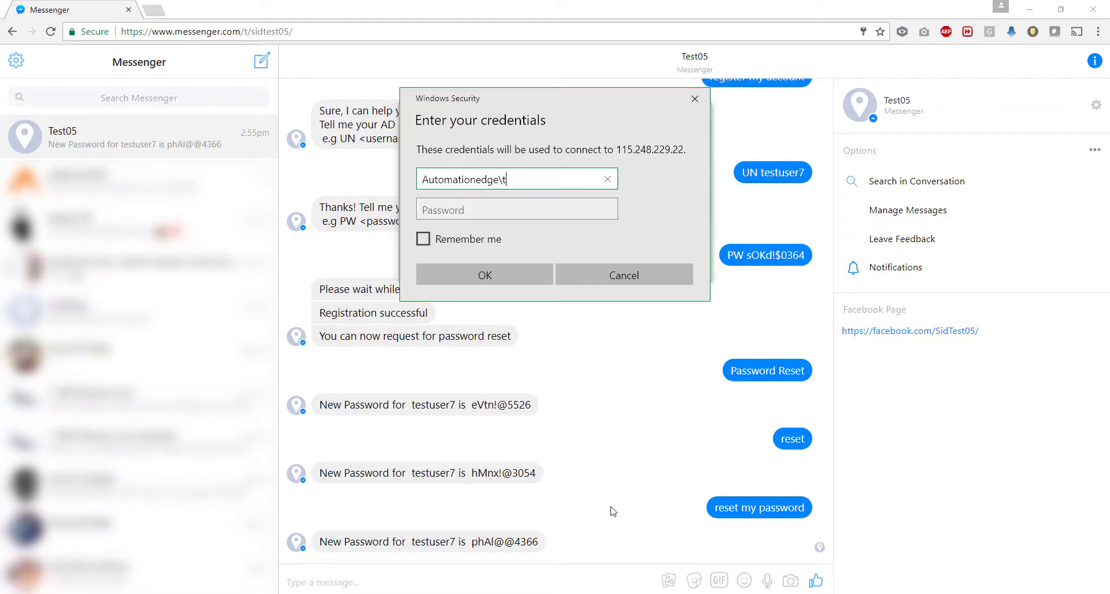
pyautogui.write('estuser7')
pyautogui.press('Tab')
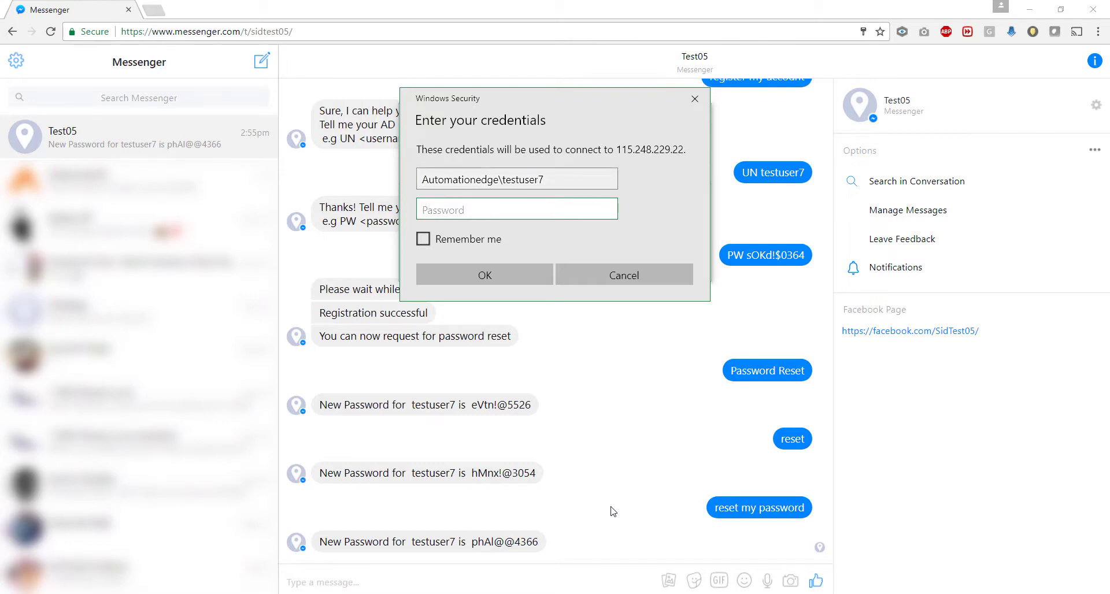
pyautogui.click(296, 542)
pyautogui.moveTo(471, 542); pyautogui.dragTo(539, 544)
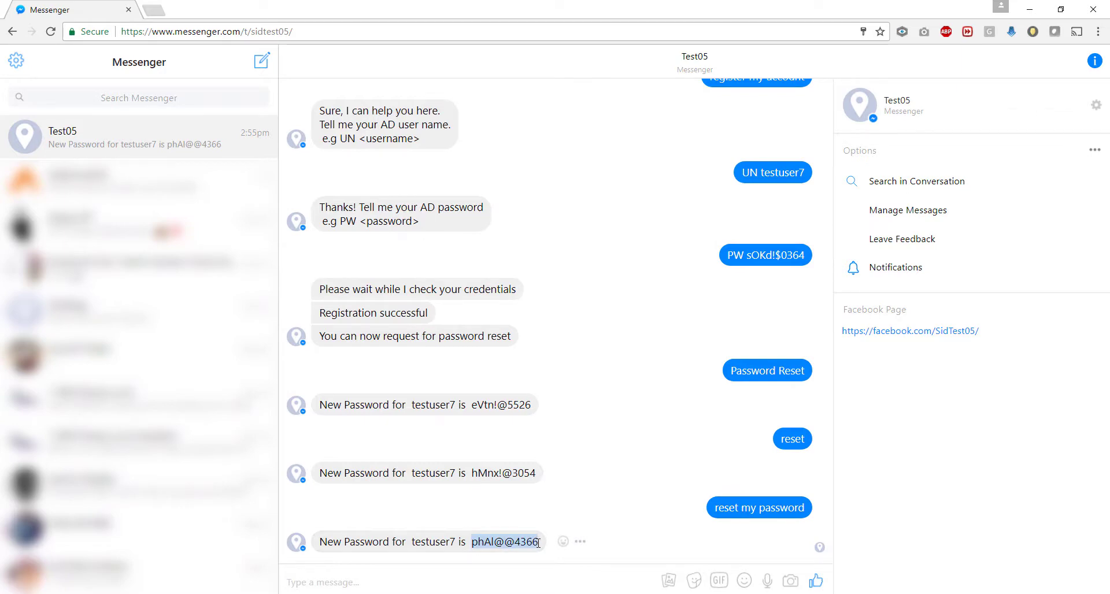
pyautogui.hotkey('ctrl', 'c')
pyautogui.hotkey('alt', 'Tab')
pyautogui.hotkey('ctrl', 'v')
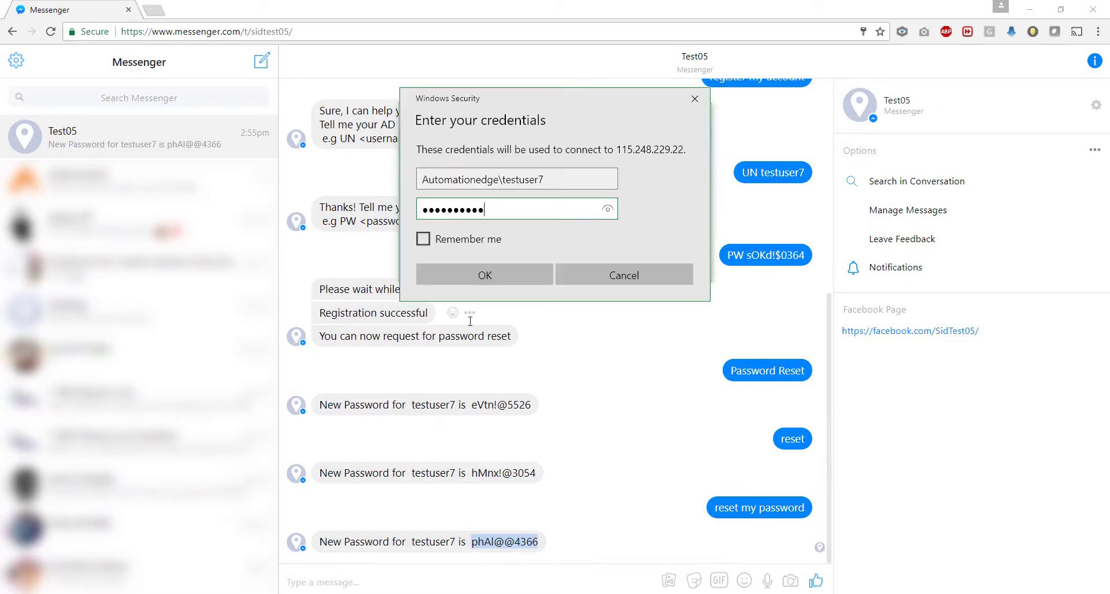
pyautogui.click(491, 276)
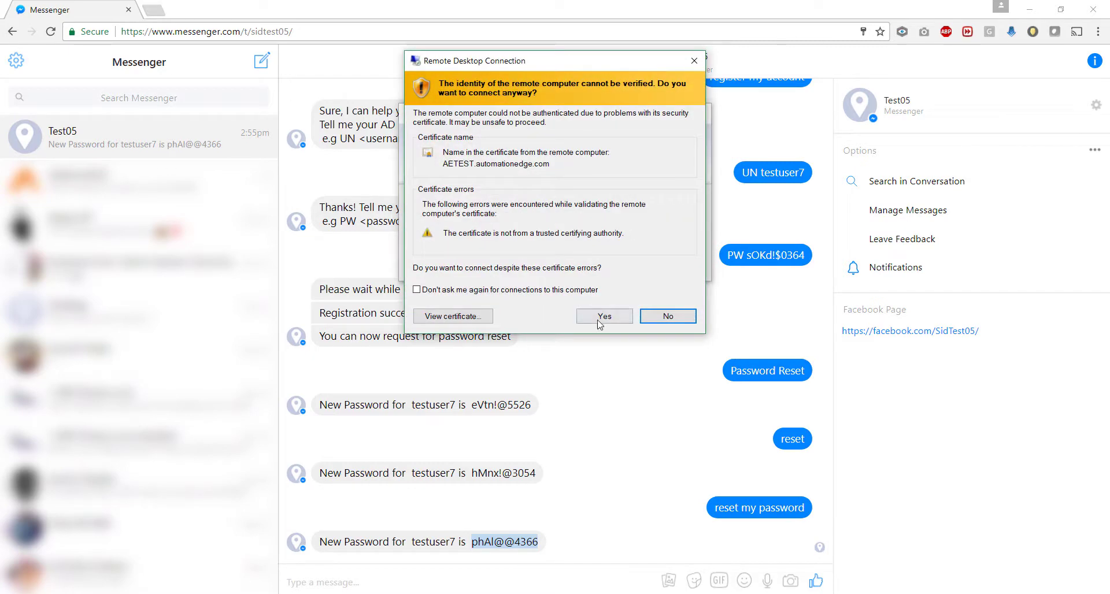
# Step: Accept the AETEST.automationedge.com certificate warning, then open and close the remote Start menu
pyautogui.click(599, 316)
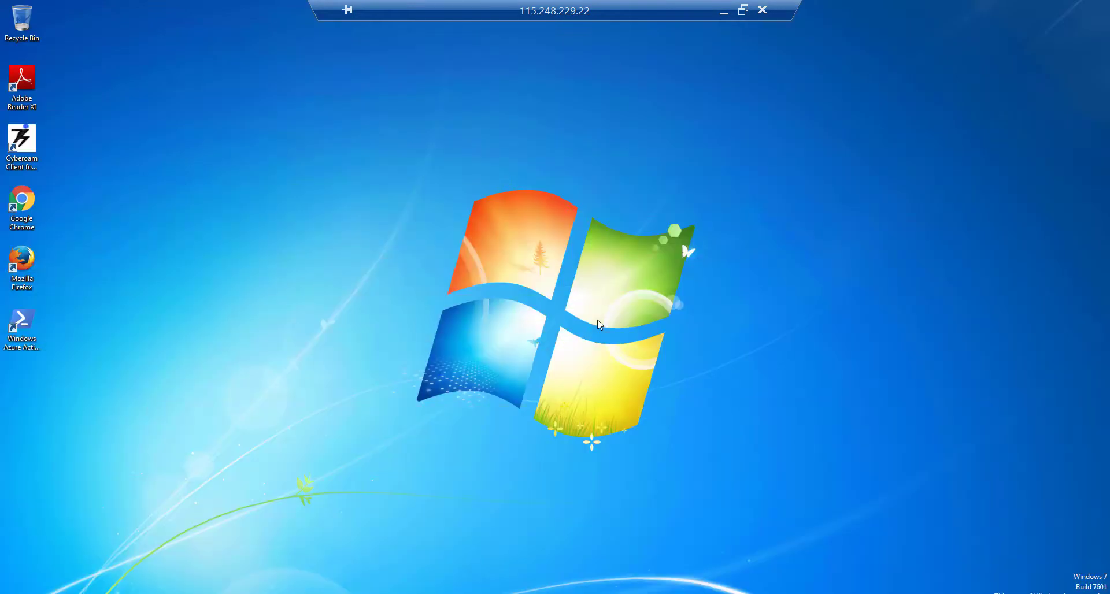
pyautogui.click(14, 592)
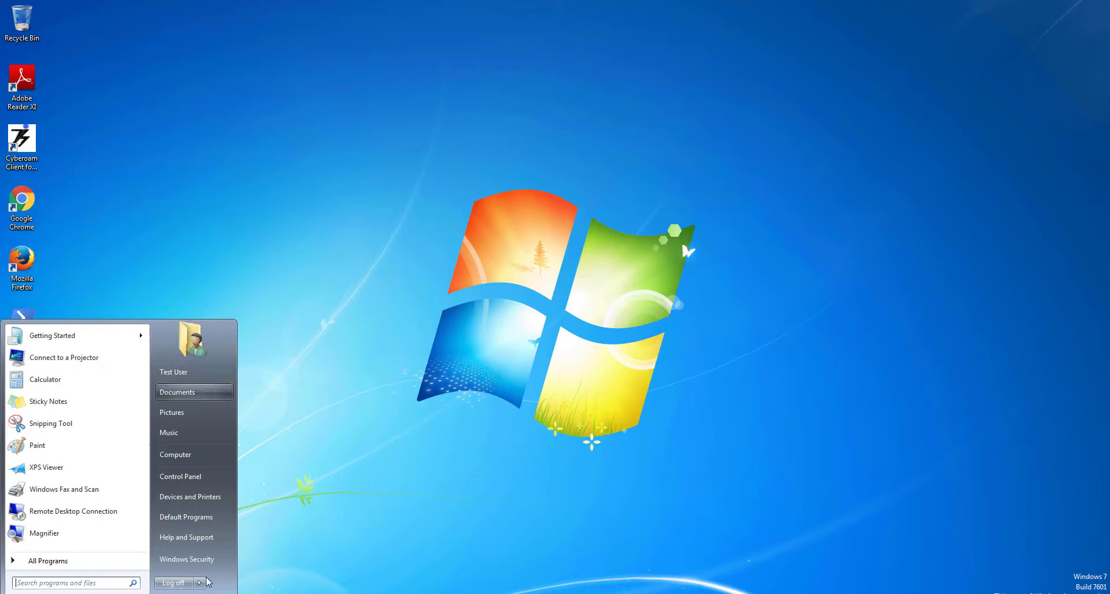
pyautogui.click(179, 585)
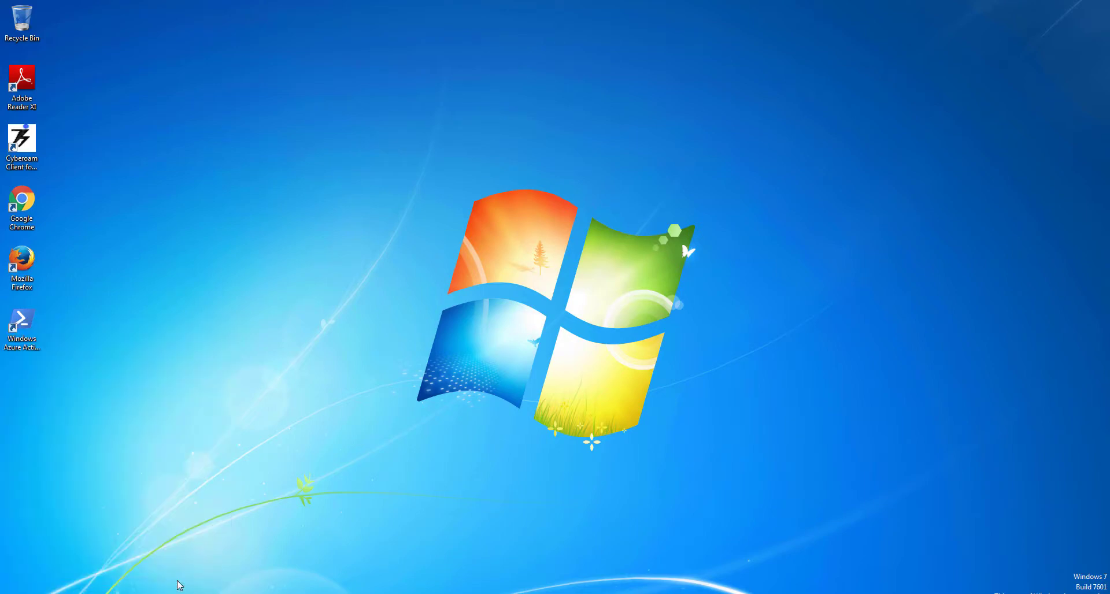